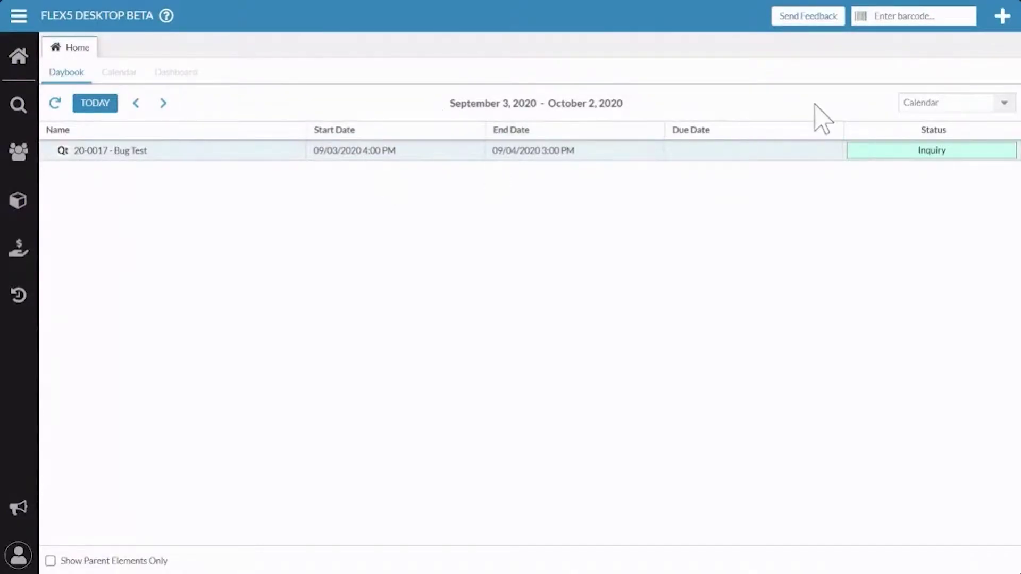
Start a new event folder named 'Flex 5 Update Demo' and pick its account manager.
click(1003, 16)
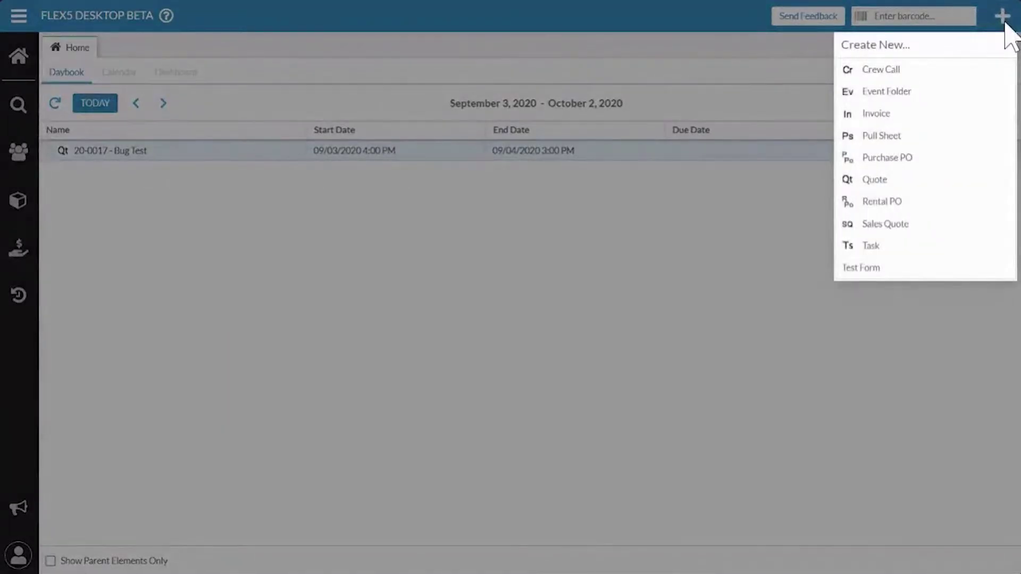
click(883, 94)
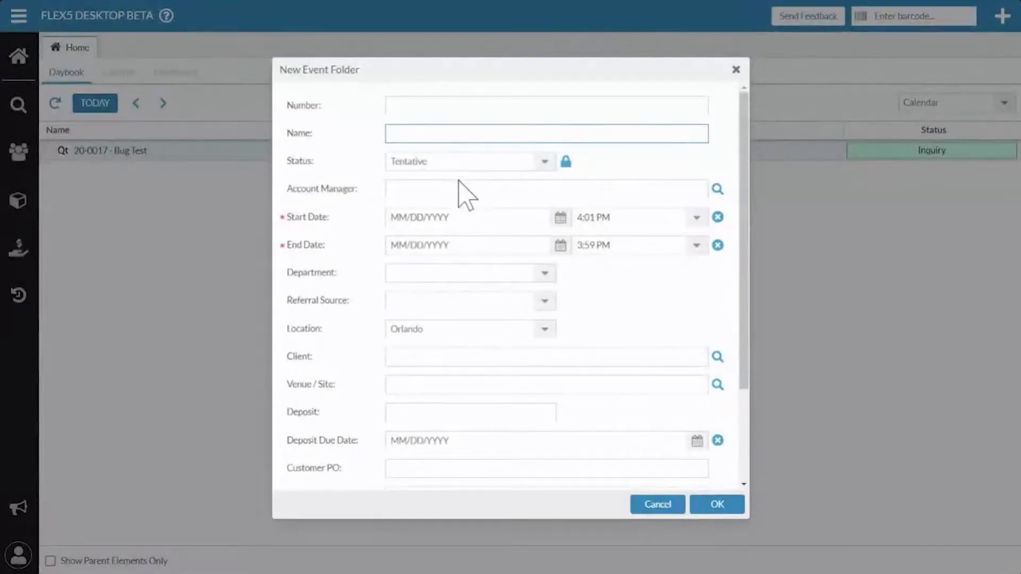
text(W)
text(lex 5 Update DCe)
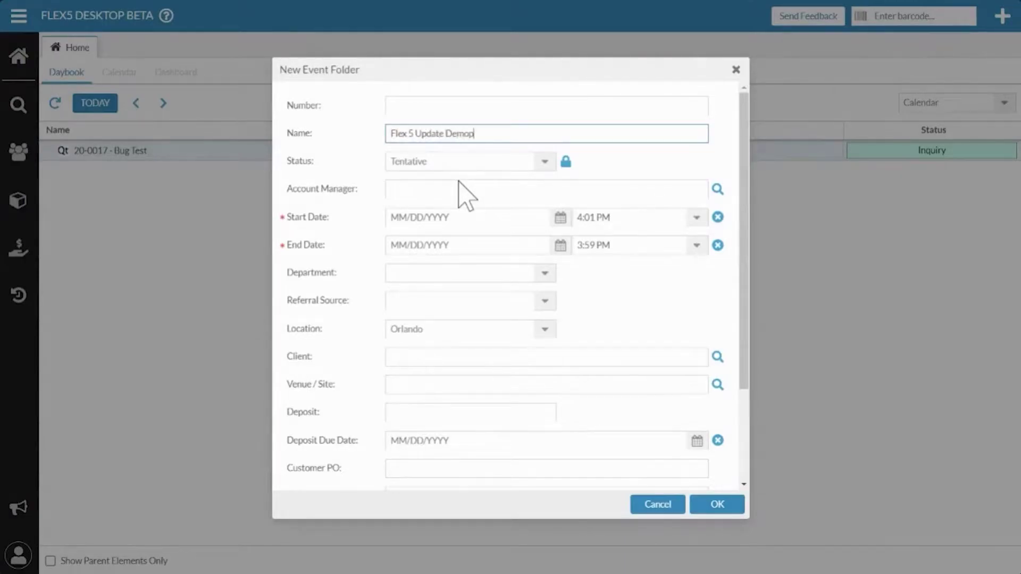
click(472, 193)
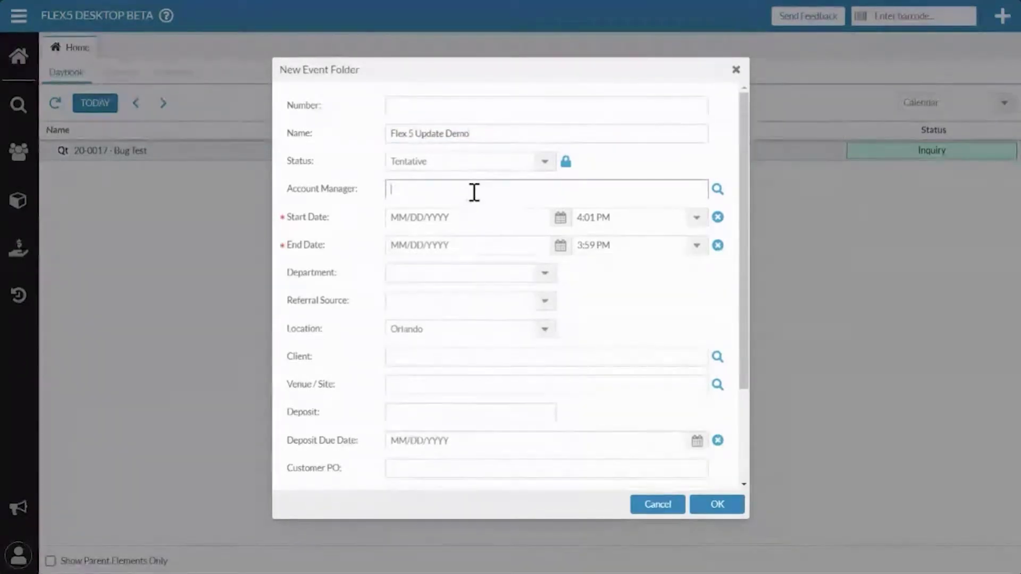
text(Marki)
text(s)
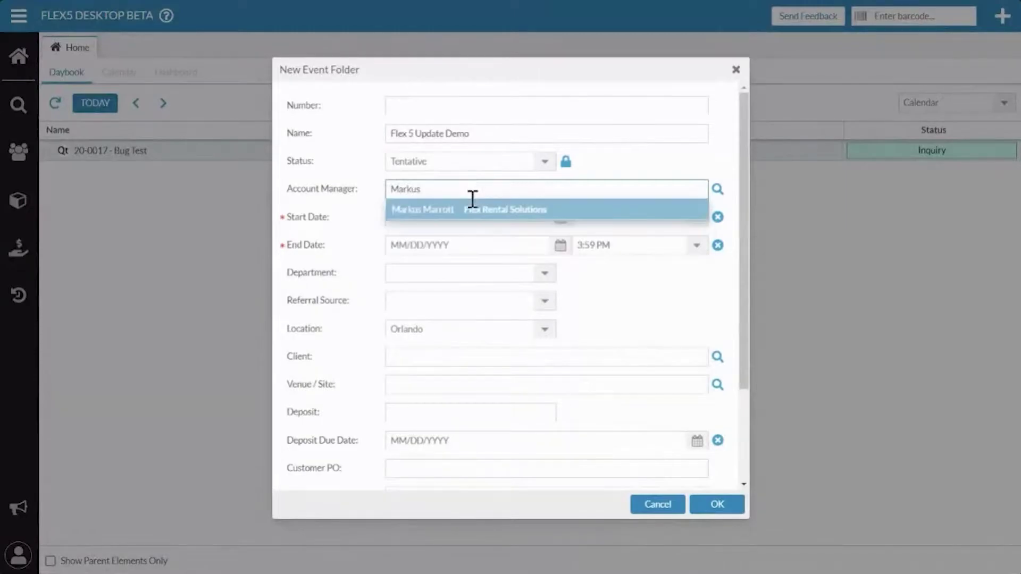
click(471, 210)
Set the folder's dates to September 4 through September 7 and department to Department 1.
click(561, 218)
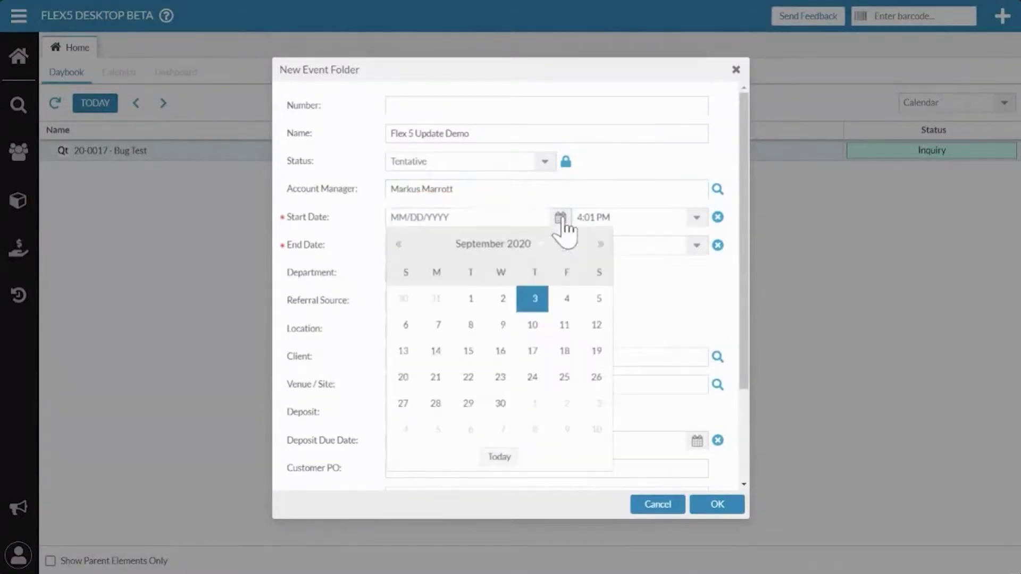
click(566, 299)
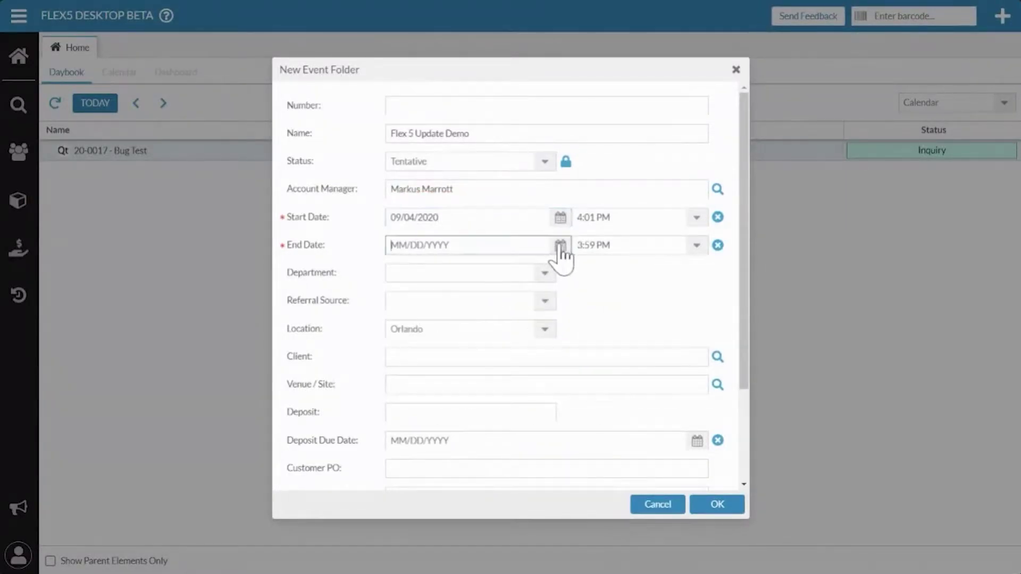
click(561, 245)
click(437, 352)
click(545, 273)
click(492, 313)
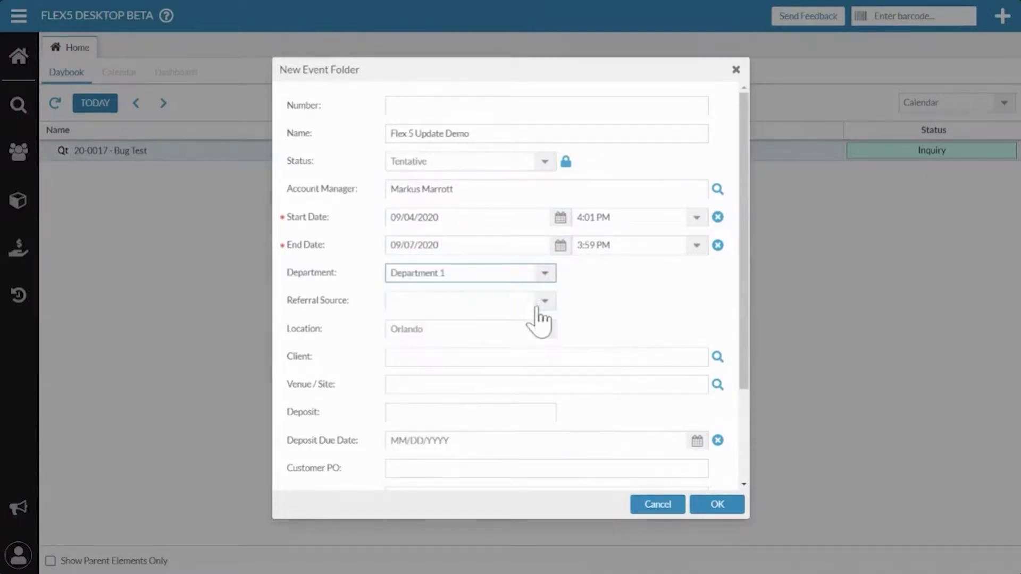
Choose the suggested client and save the new event folder.
click(620, 357)
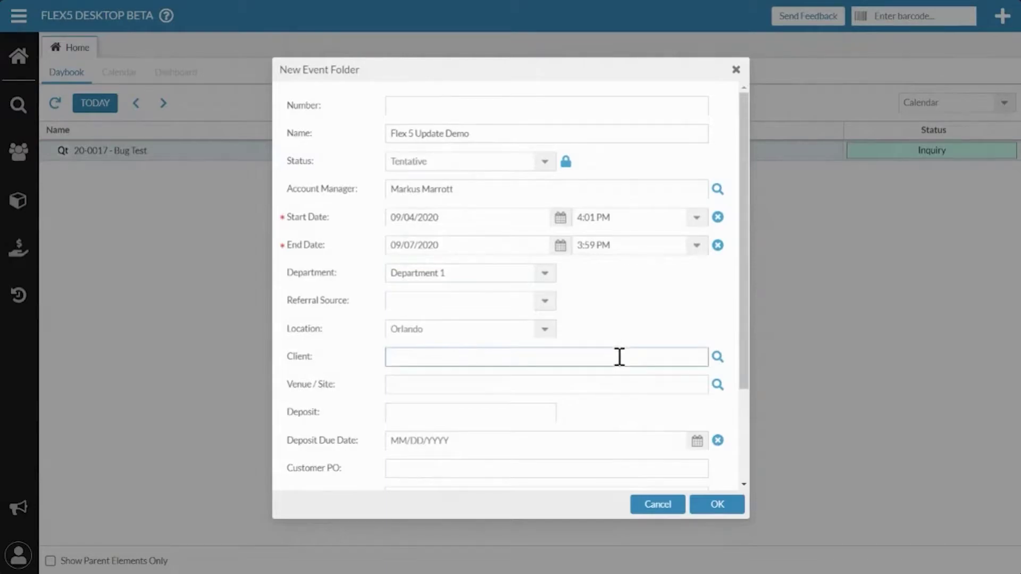
text(Chris)
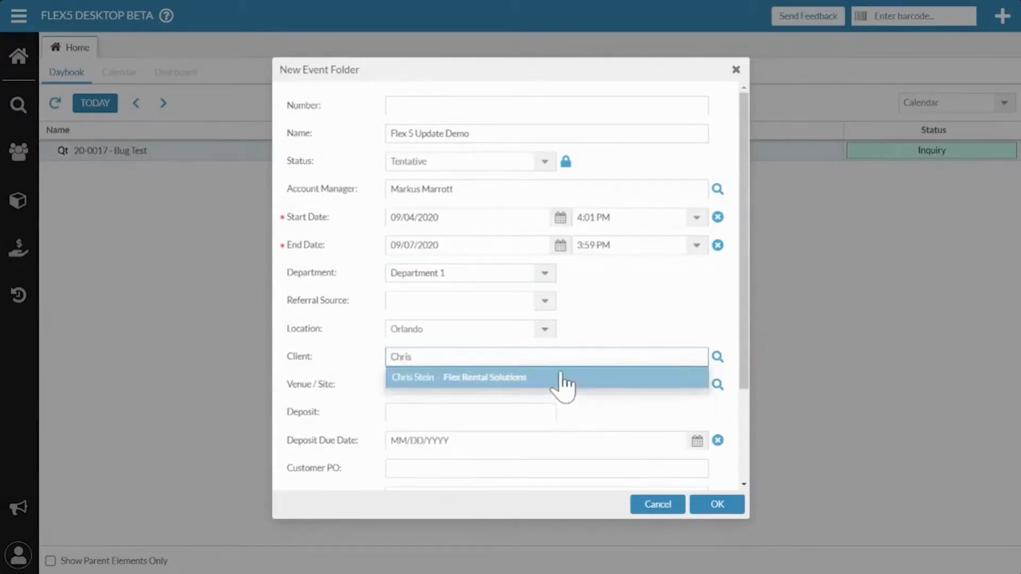
click(520, 379)
click(507, 385)
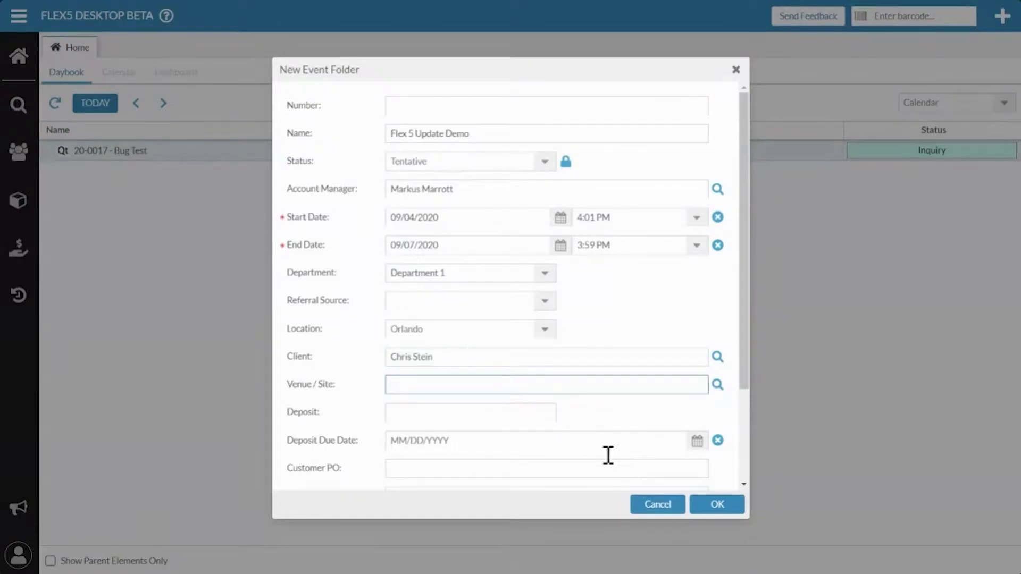
click(715, 505)
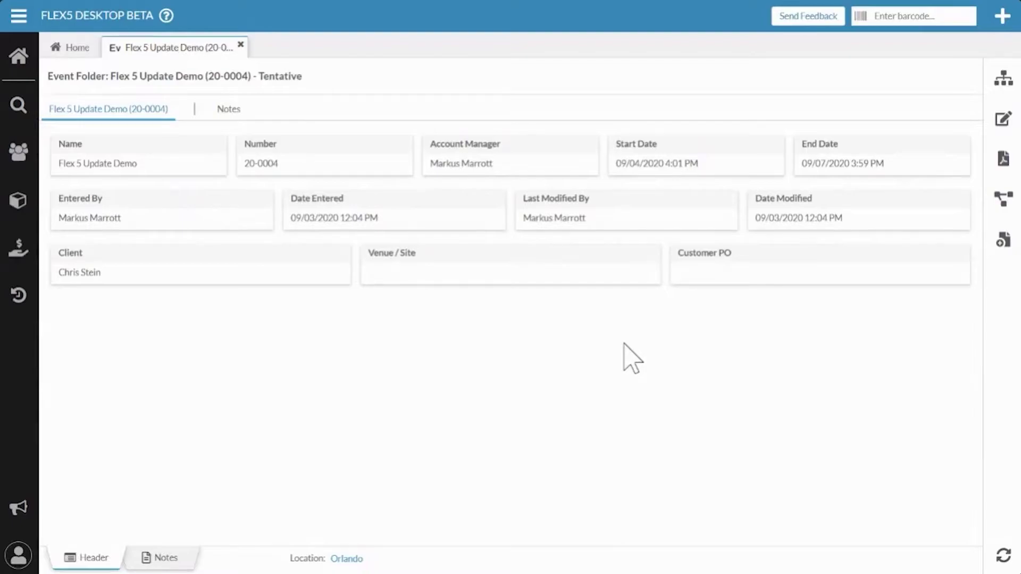
Review event folder 20-0004's header: 09/04/2020 to 09/07/2020, location Orlando.
mouse_move(215, 167)
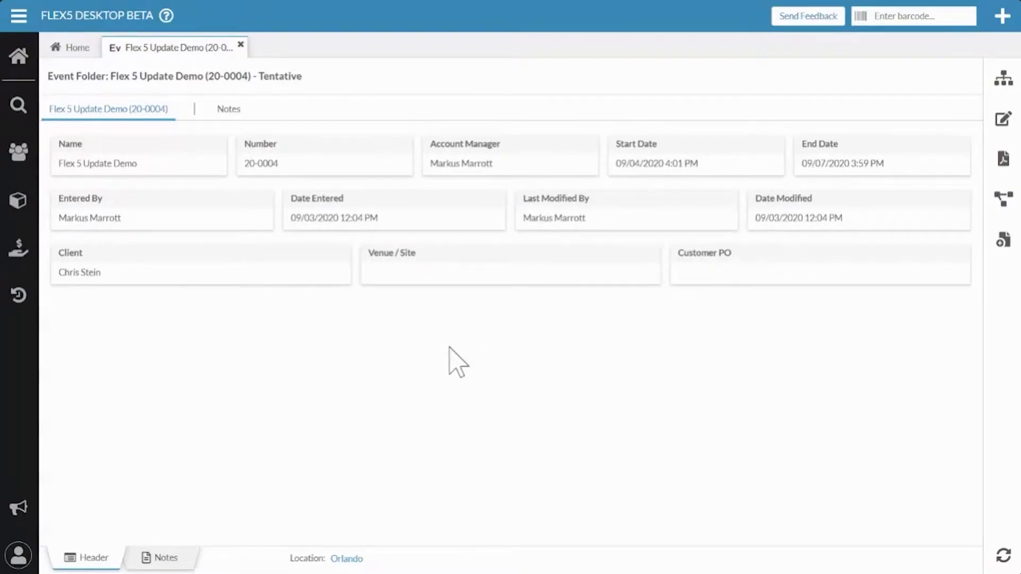
click(159, 561)
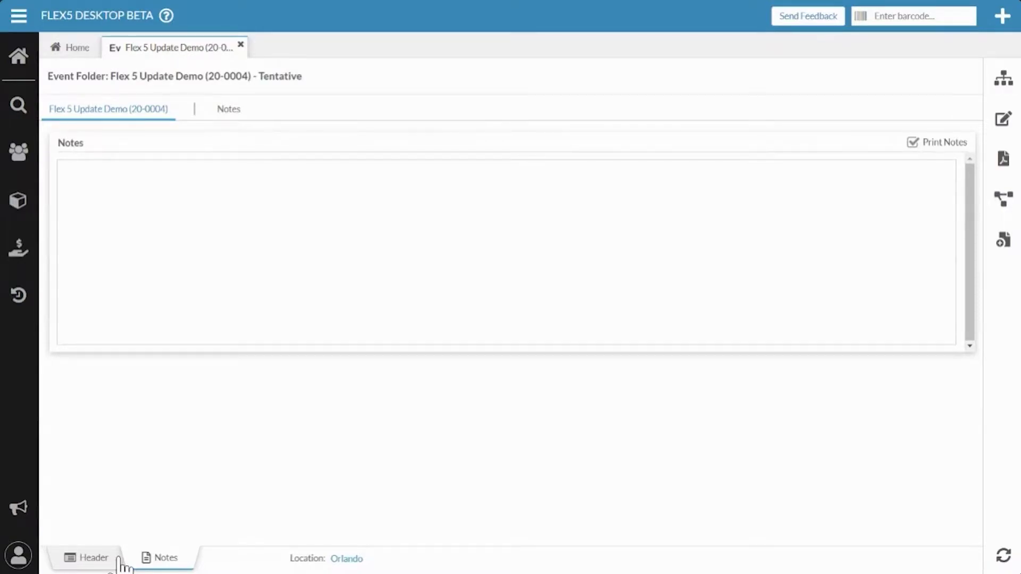
click(98, 556)
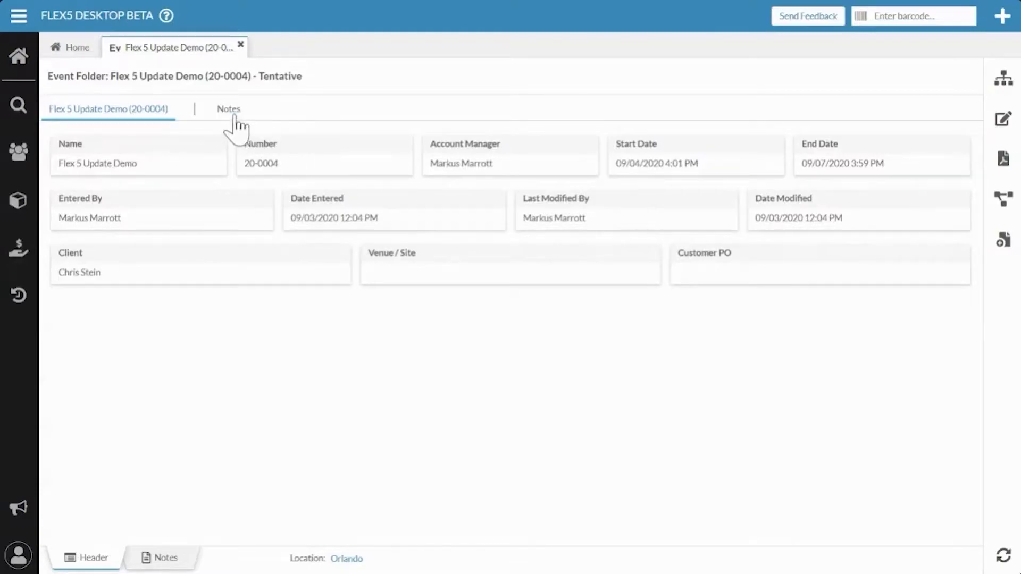
click(1005, 128)
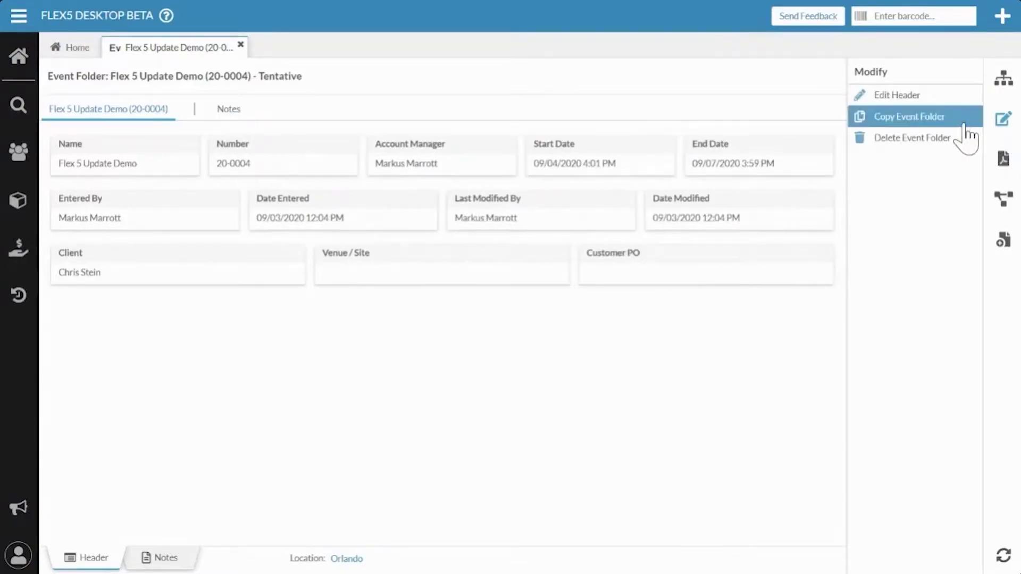
click(900, 121)
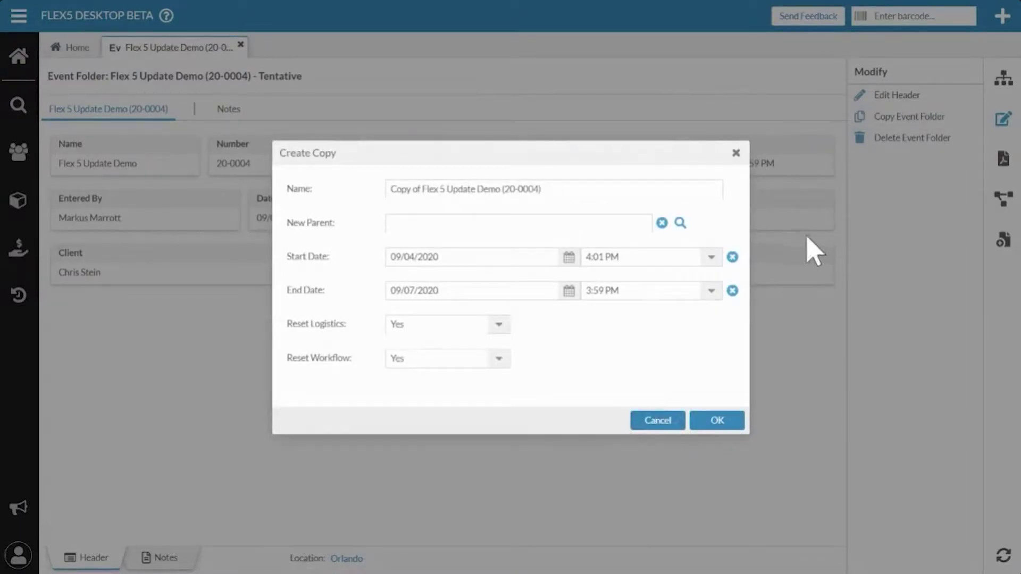
key(Escape)
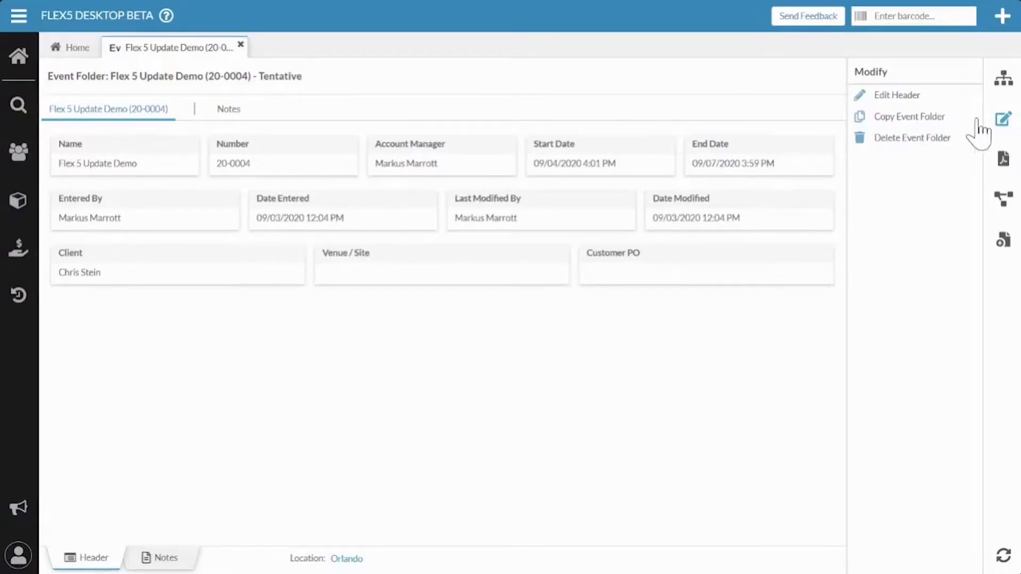
click(1005, 125)
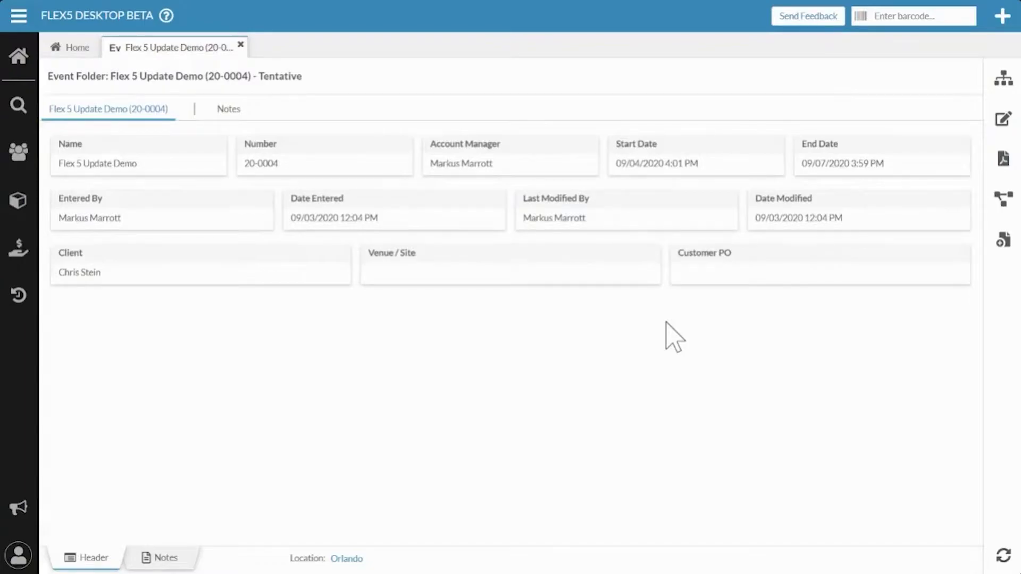
Add a child quote to the event folder with Default Time 1 and save it.
click(1005, 242)
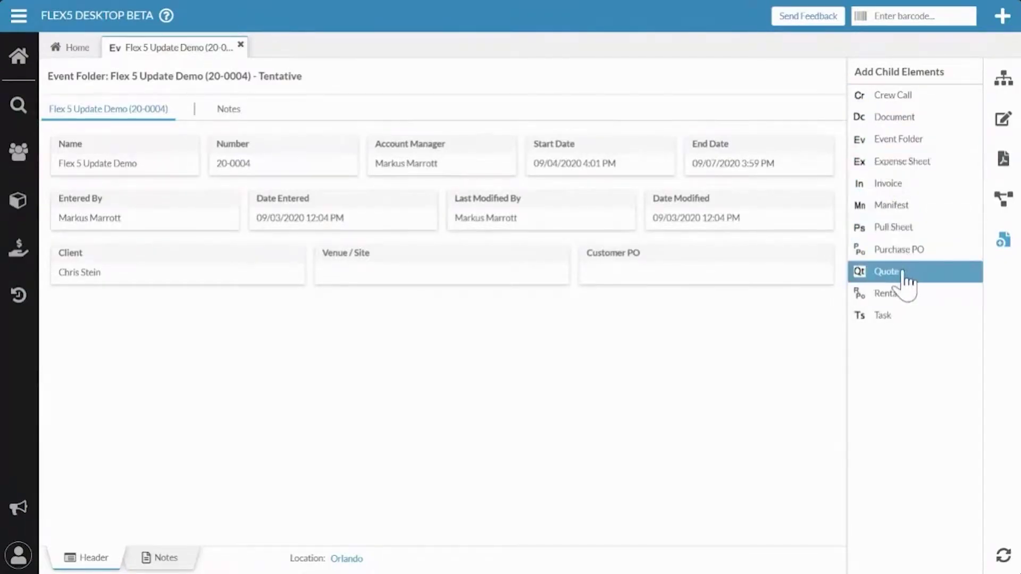
click(886, 272)
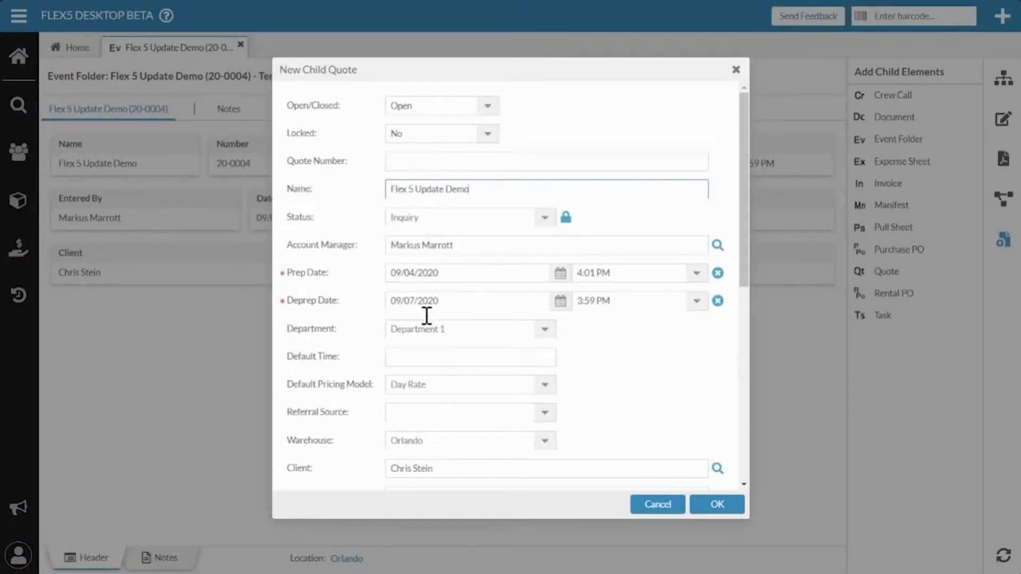
click(430, 358)
text(1)
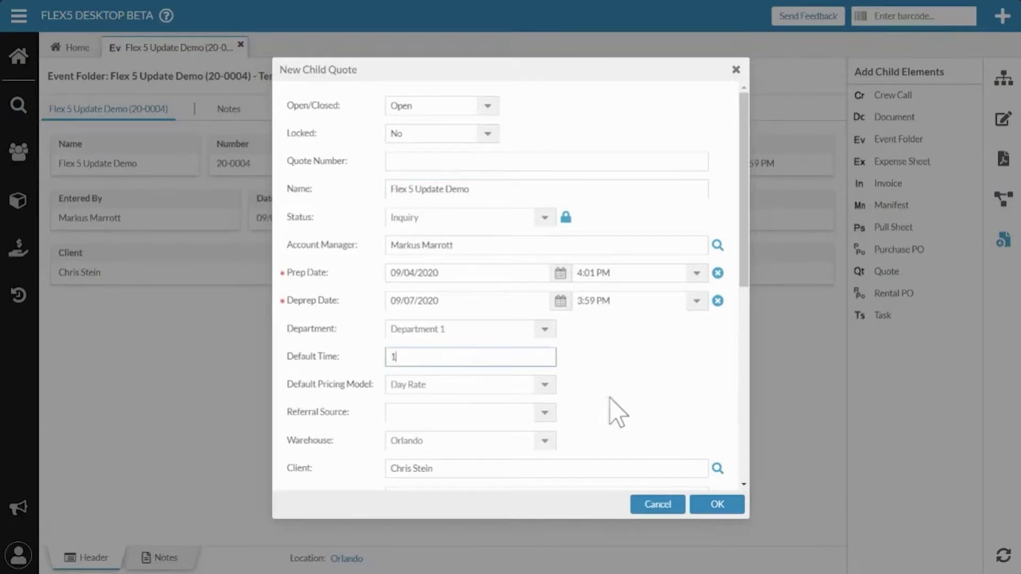
scroll(675, 448, down, 5)
click(718, 504)
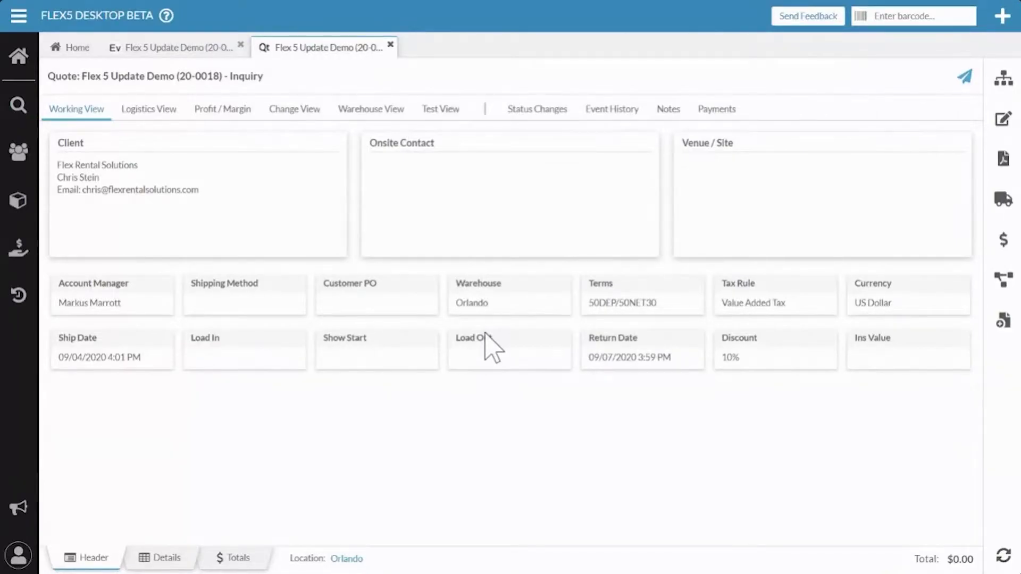
Check the quote's Payments tab, starting a new payment and cancelling it.
click(723, 112)
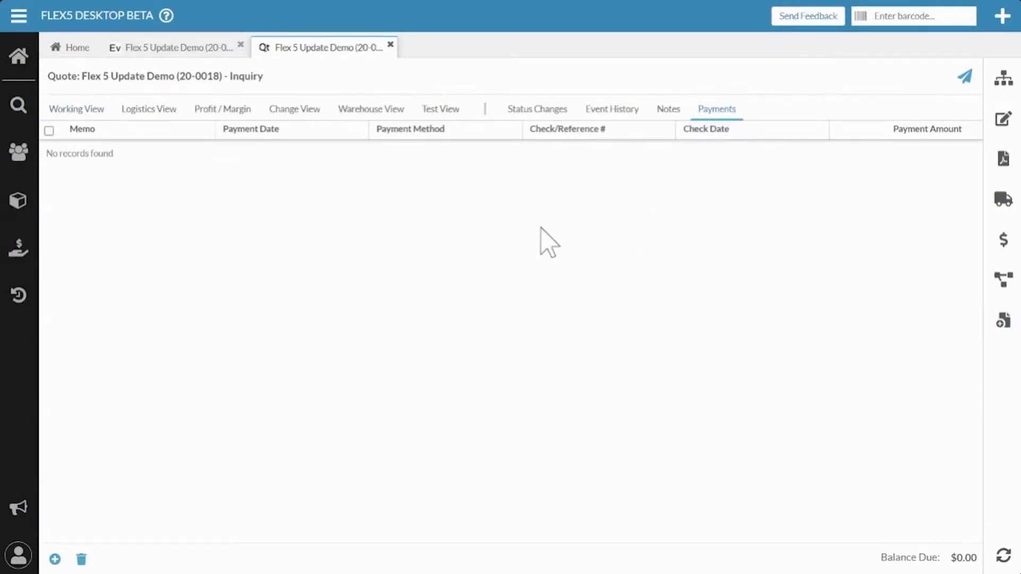
click(55, 559)
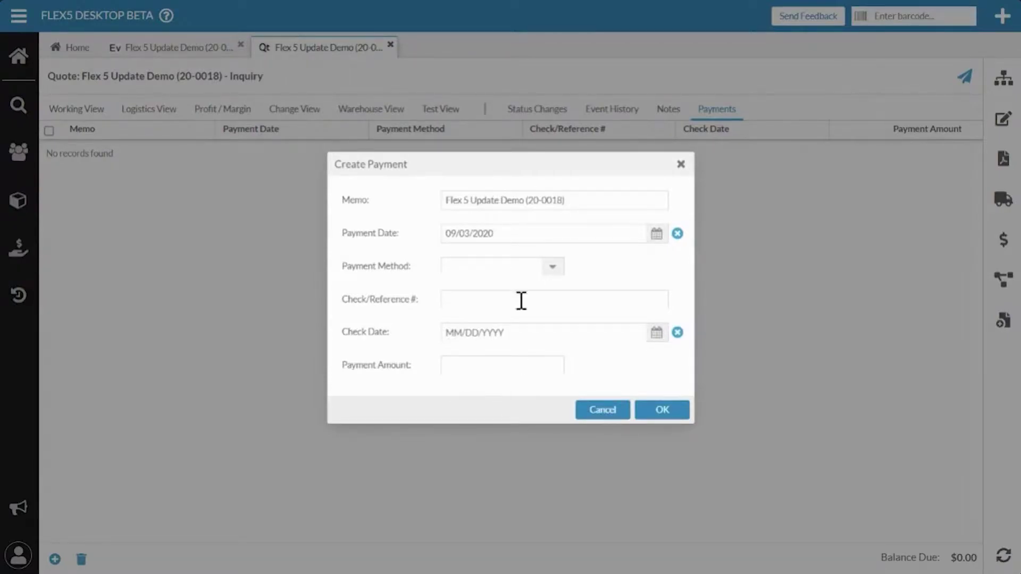
click(612, 412)
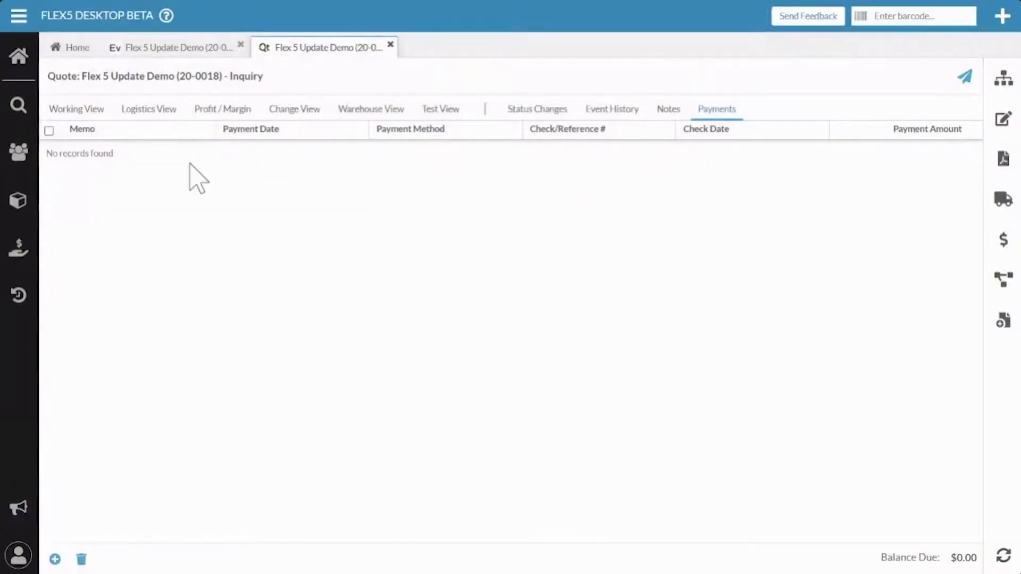
From the quote's Working View, choose Enter Payment under the Financials actions.
click(90, 125)
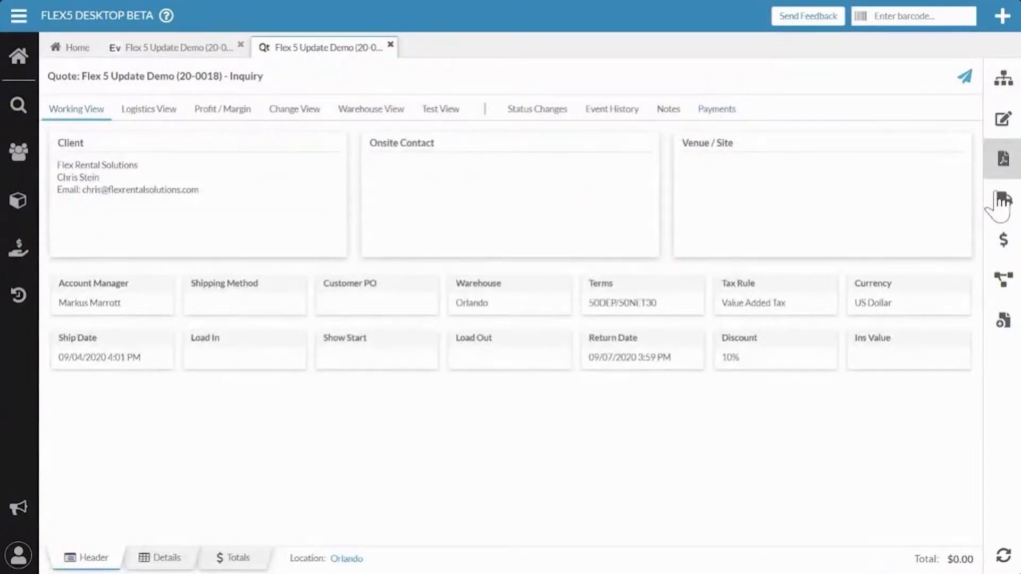
click(1003, 240)
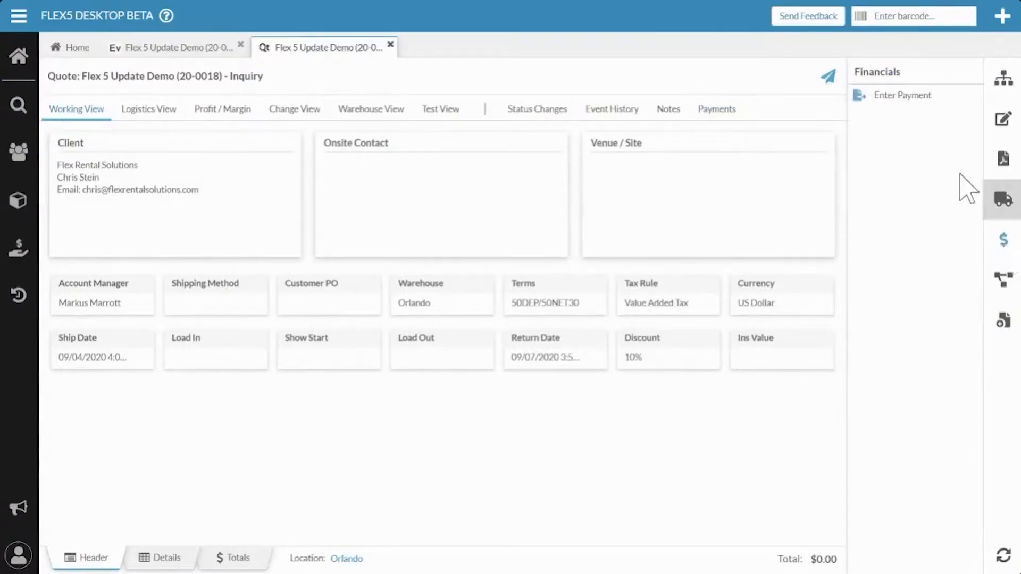
click(915, 99)
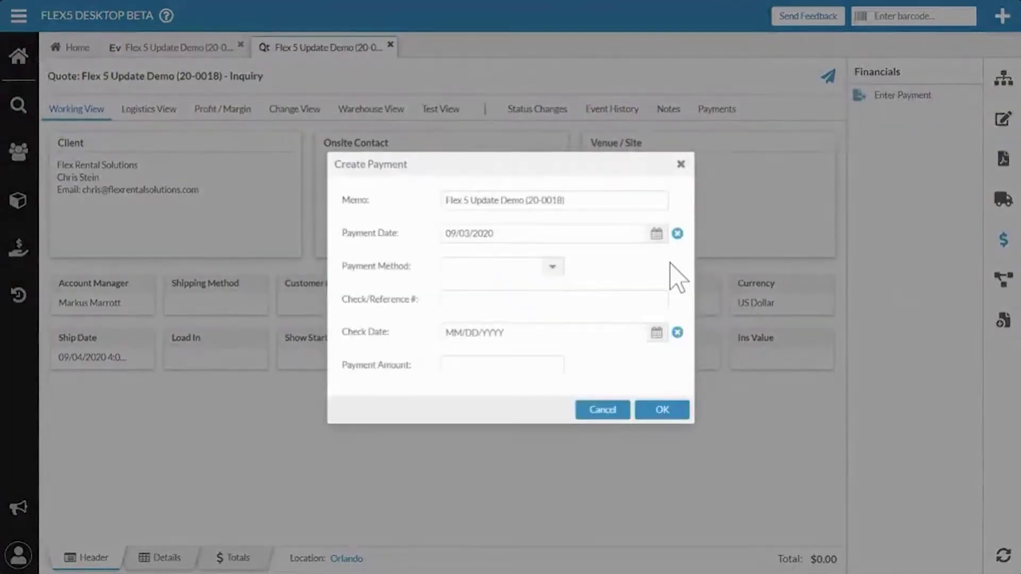